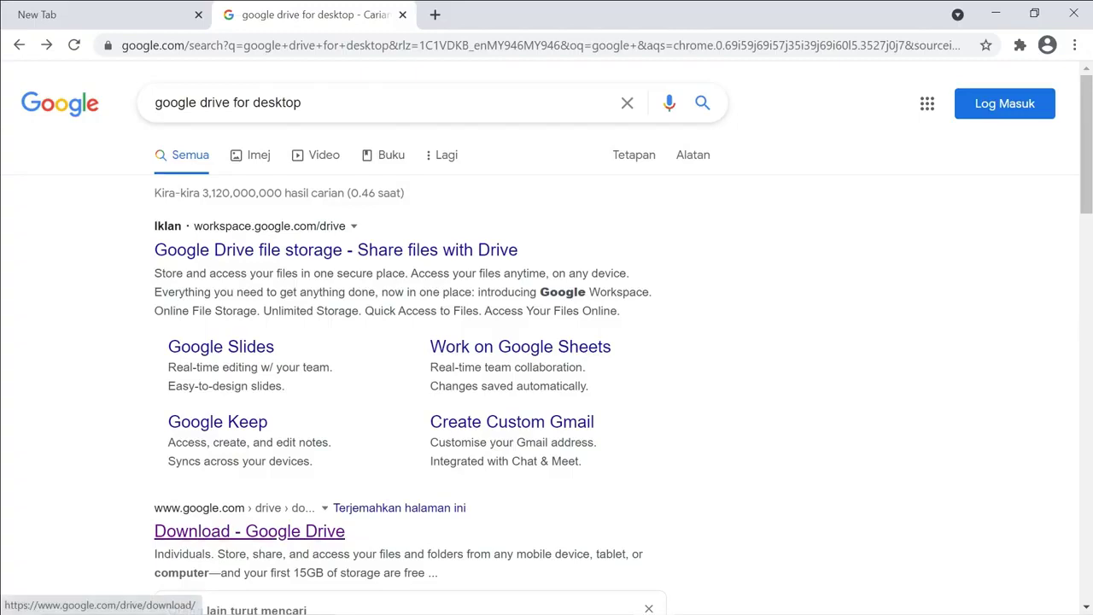
Download Backup and Sync for individuals from the Google Drive download page, agreeing to the terms of service
click(249, 530)
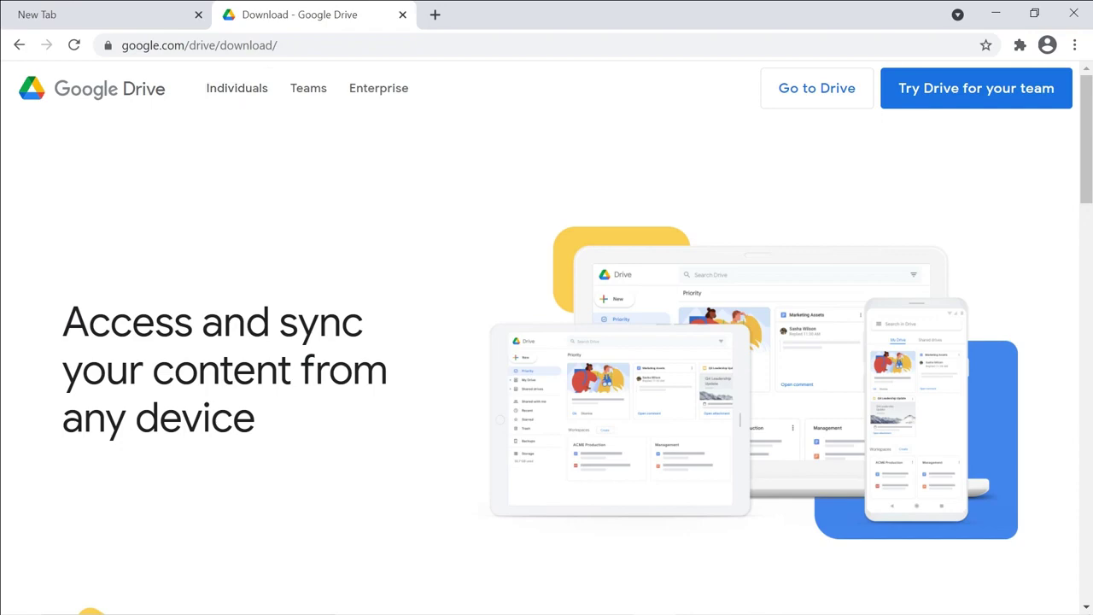
scroll(546, 342, down, 4)
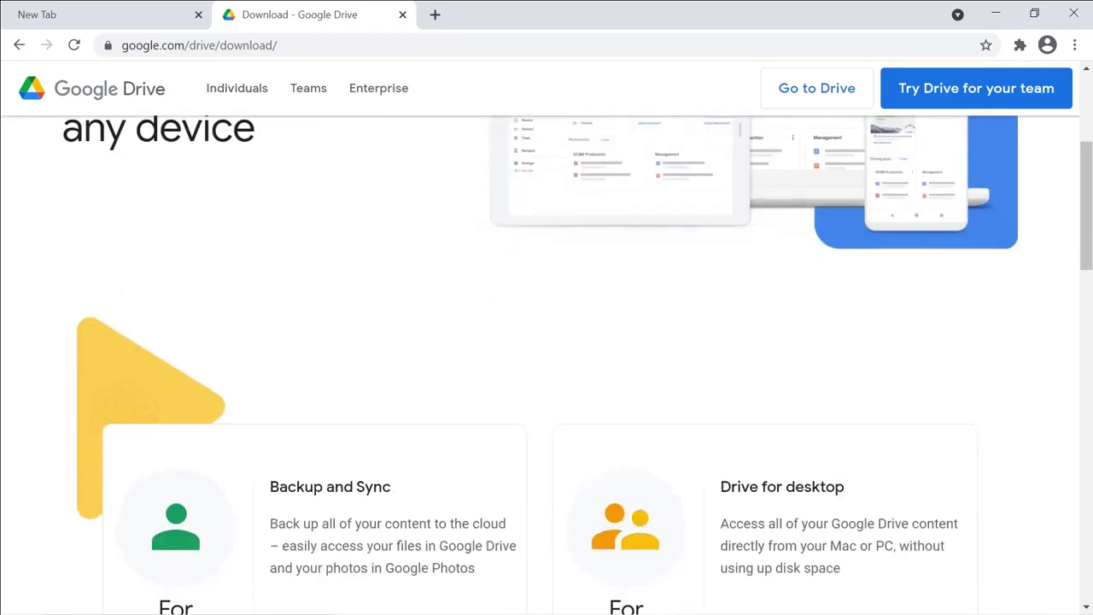
scroll(546, 365, down, 3)
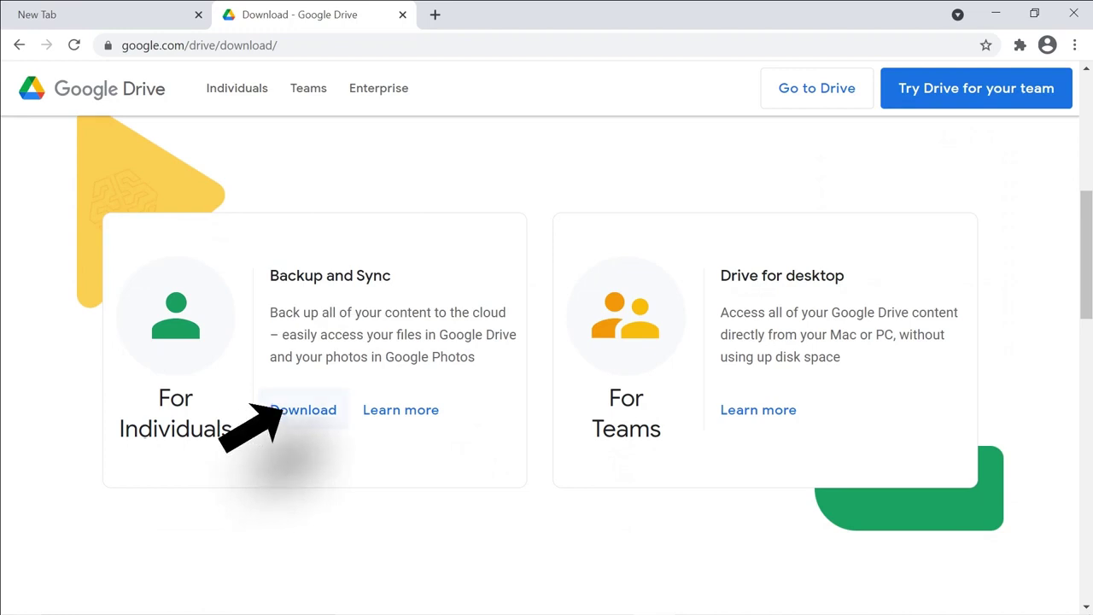
click(303, 410)
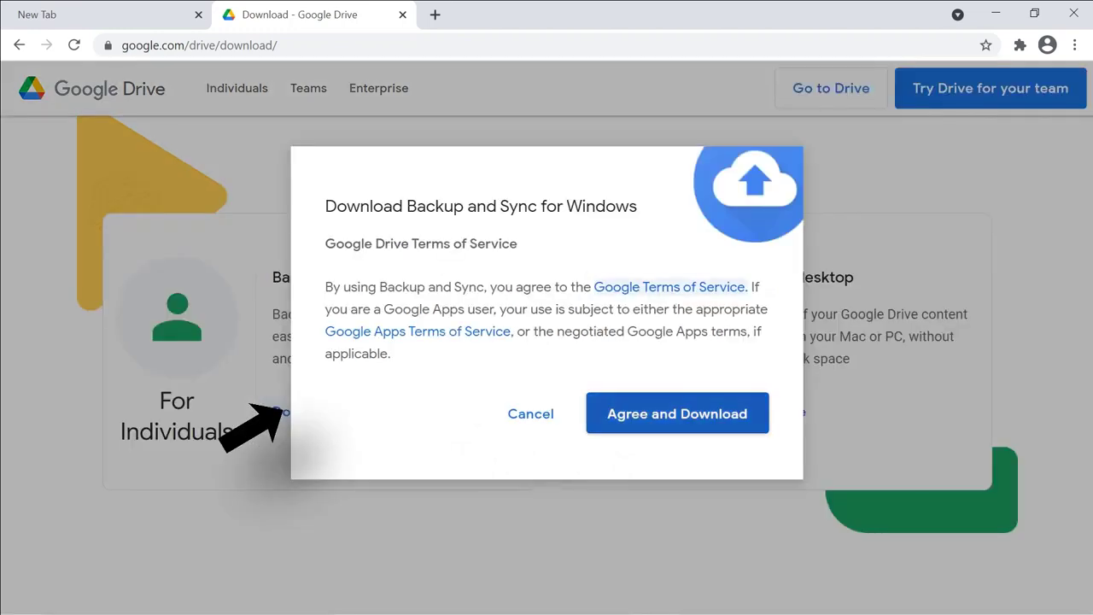
click(677, 413)
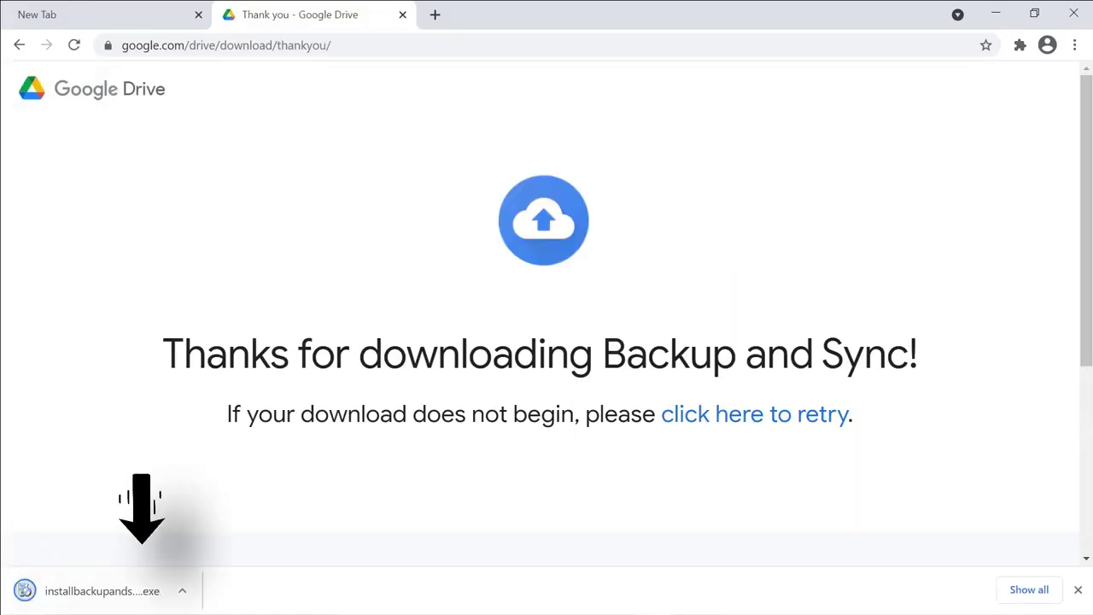
Install Backup and Sync from the downloaded installer and dismiss the completed setup
click(102, 591)
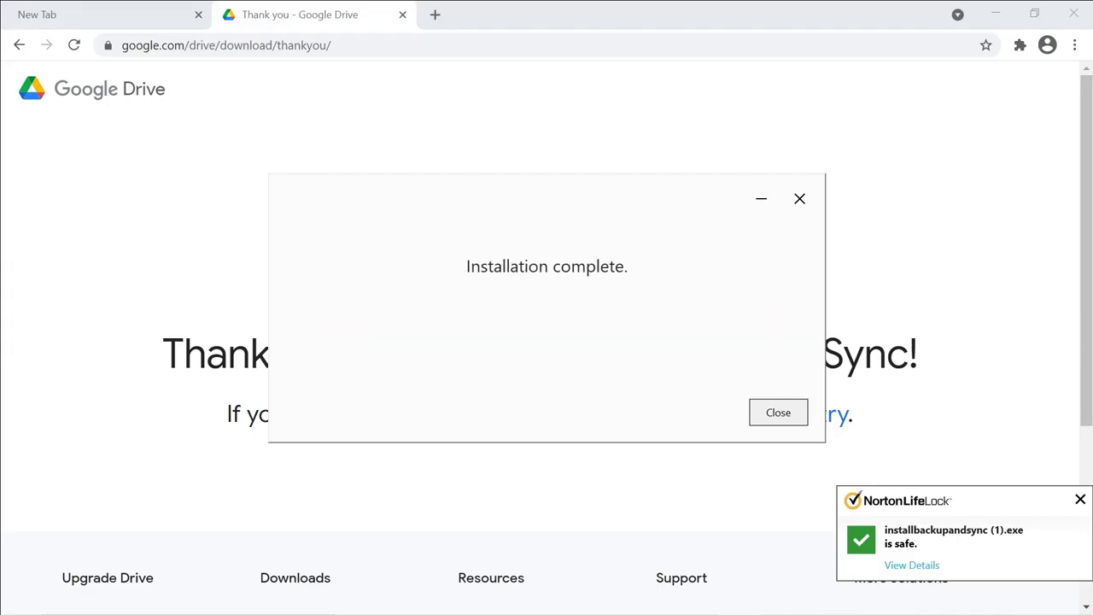
click(777, 413)
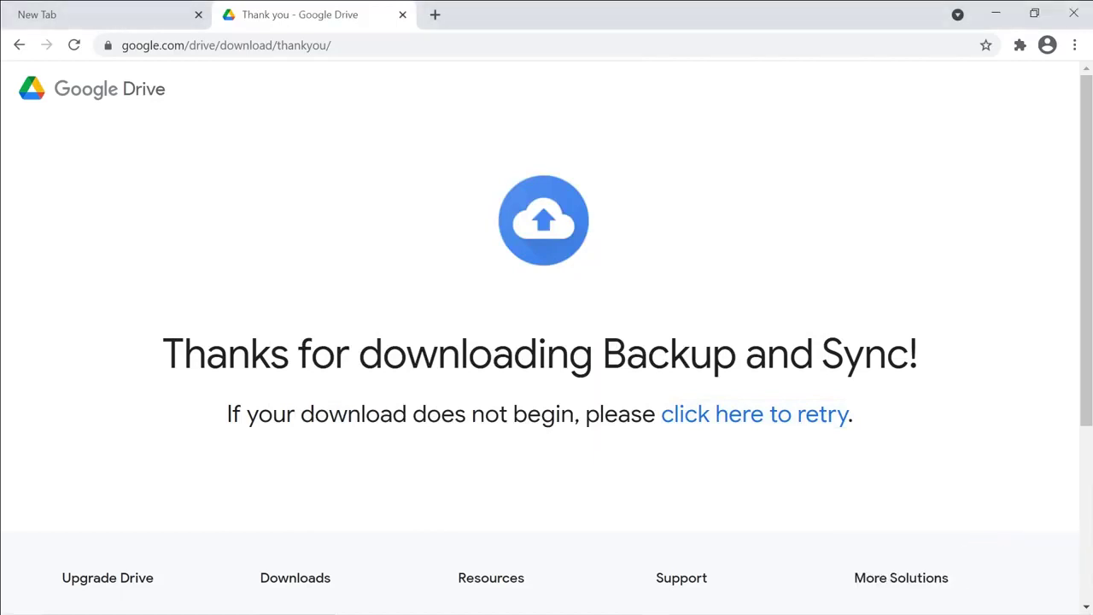
scroll(546, 341, down, 5)
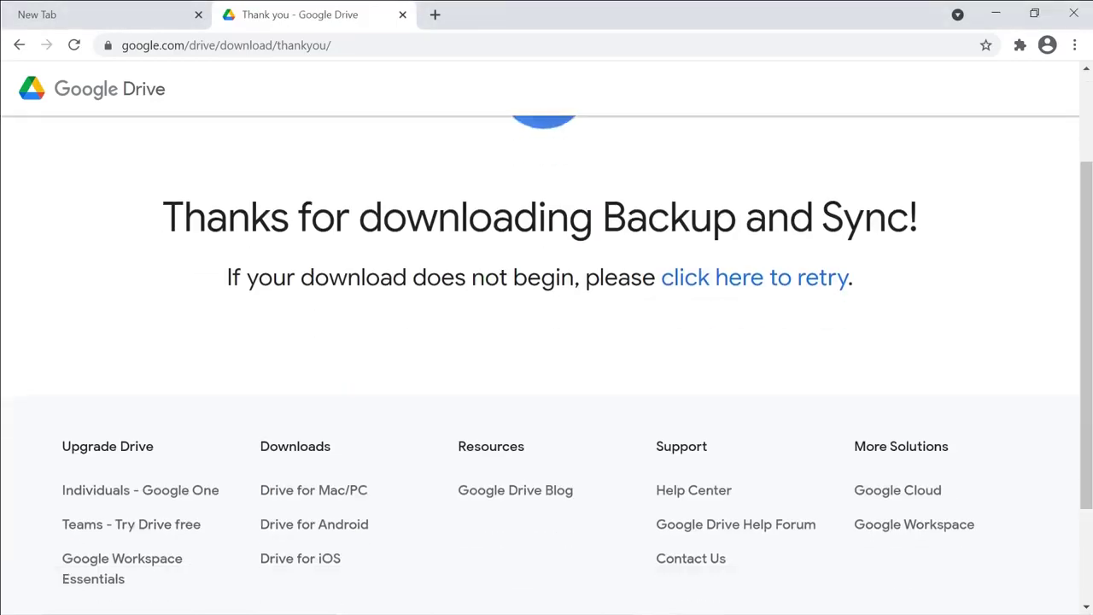
scroll(546, 342, up, 2)
scroll(546, 342, up, 2)
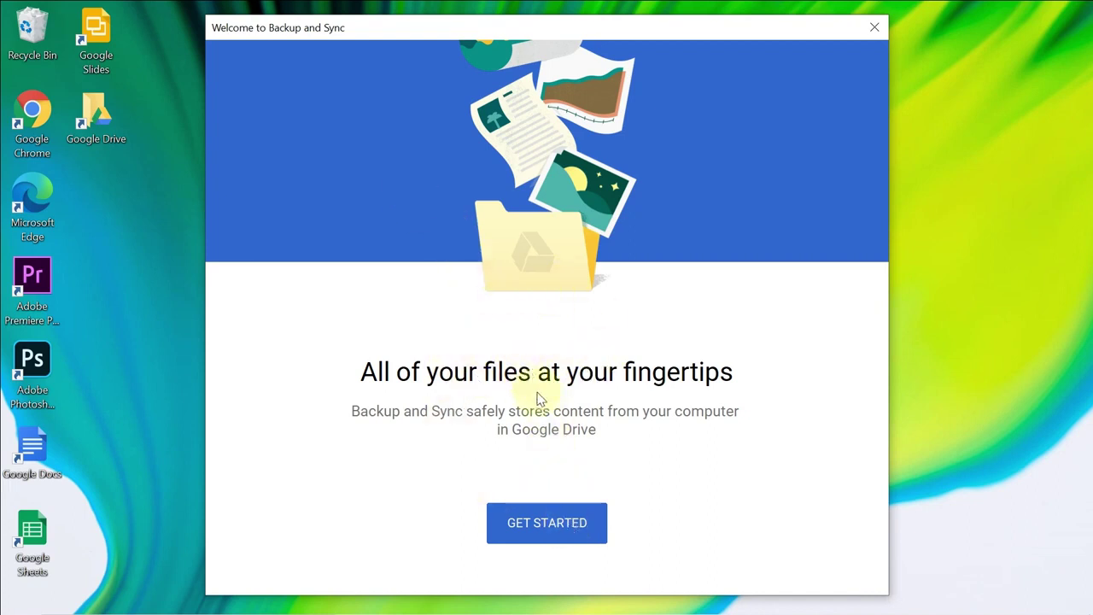
Start the Backup and Sync setup and sign in with the Google account's e-mail address and password
click(575, 530)
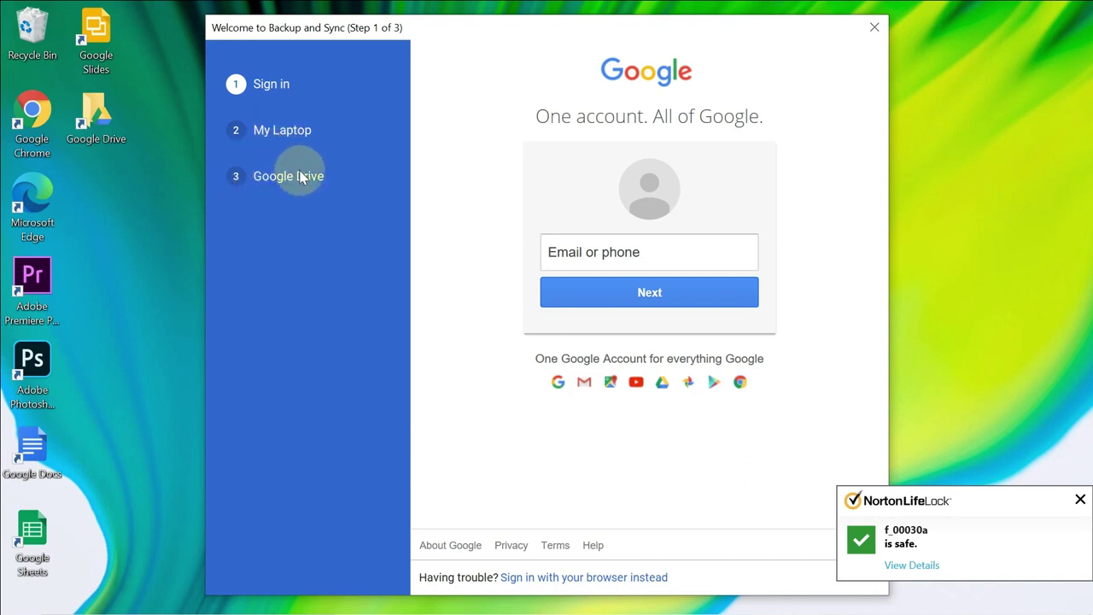
click(589, 255)
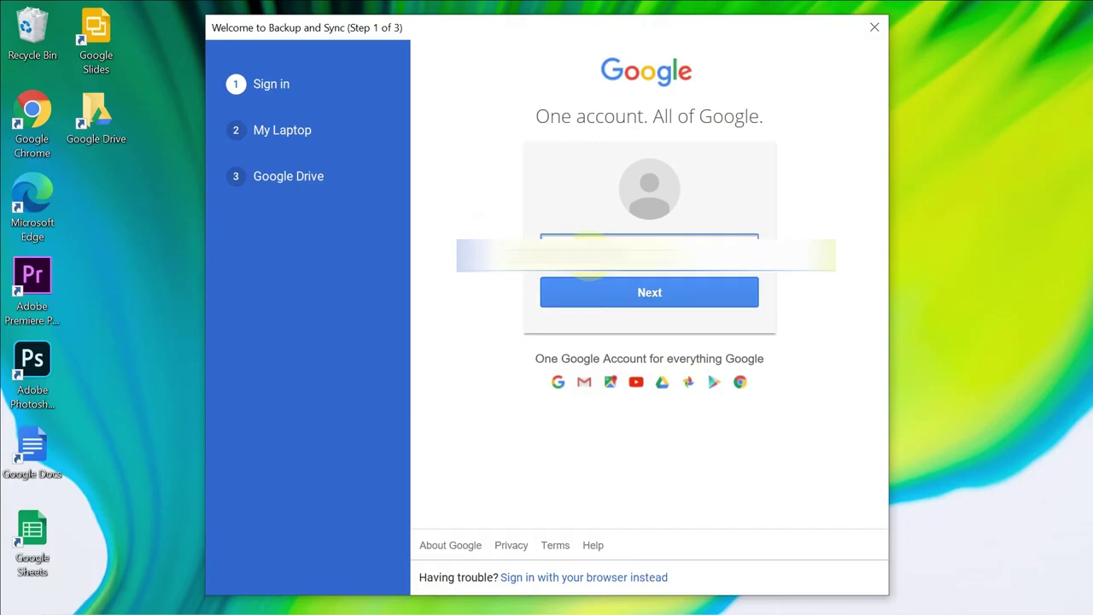
text(@gmail.com)
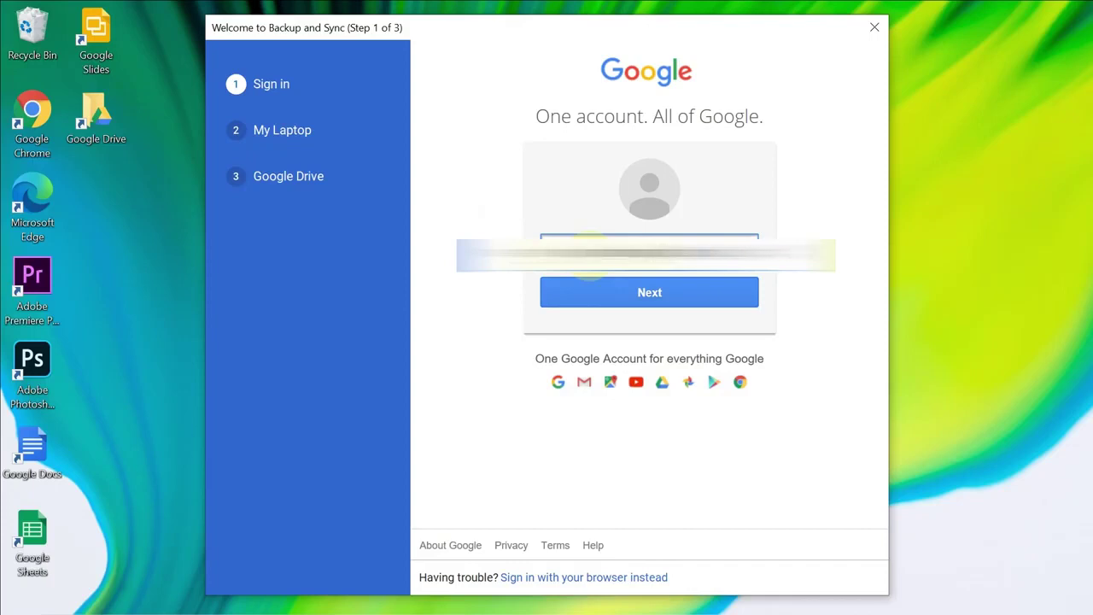
click(621, 284)
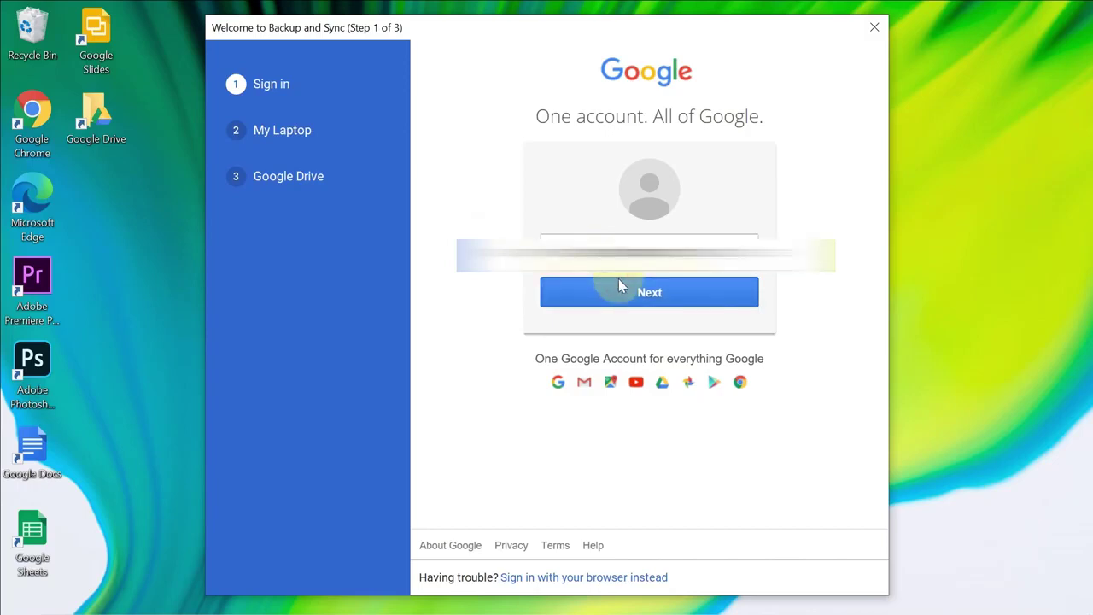
click(504, 248)
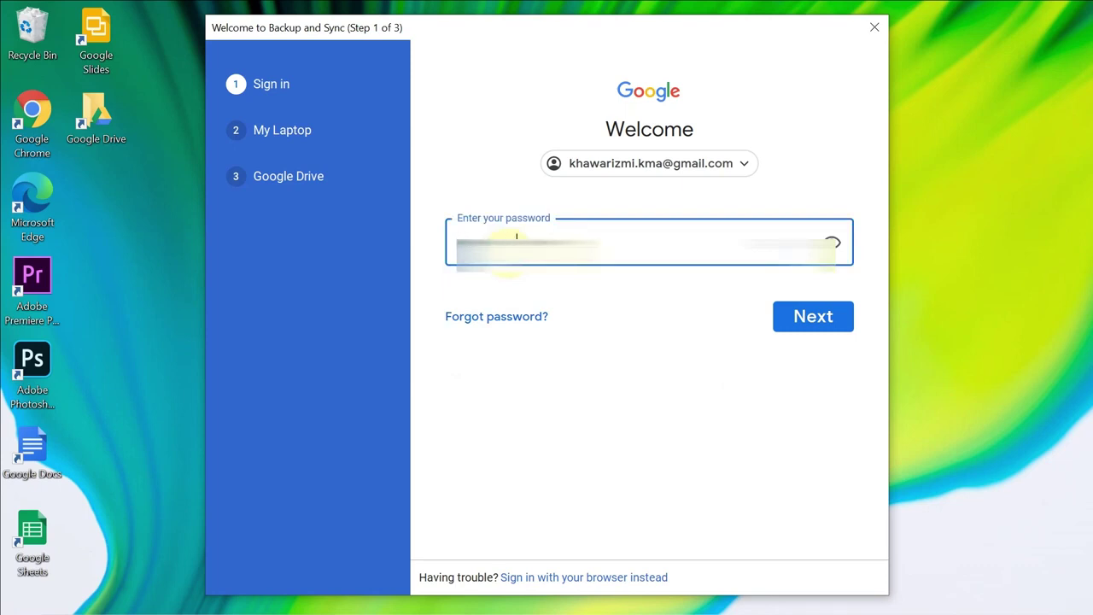
text(••)
click(805, 317)
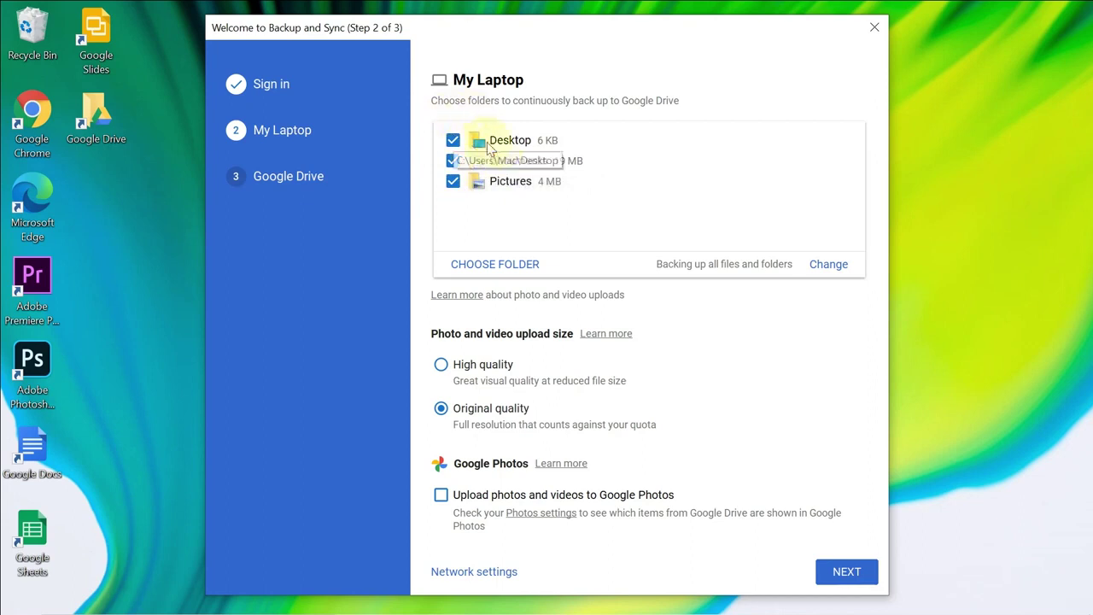
Exclude the Desktop, Documents and Pictures folders from the laptop backup and continue to the Google Drive settings
click(454, 143)
click(453, 161)
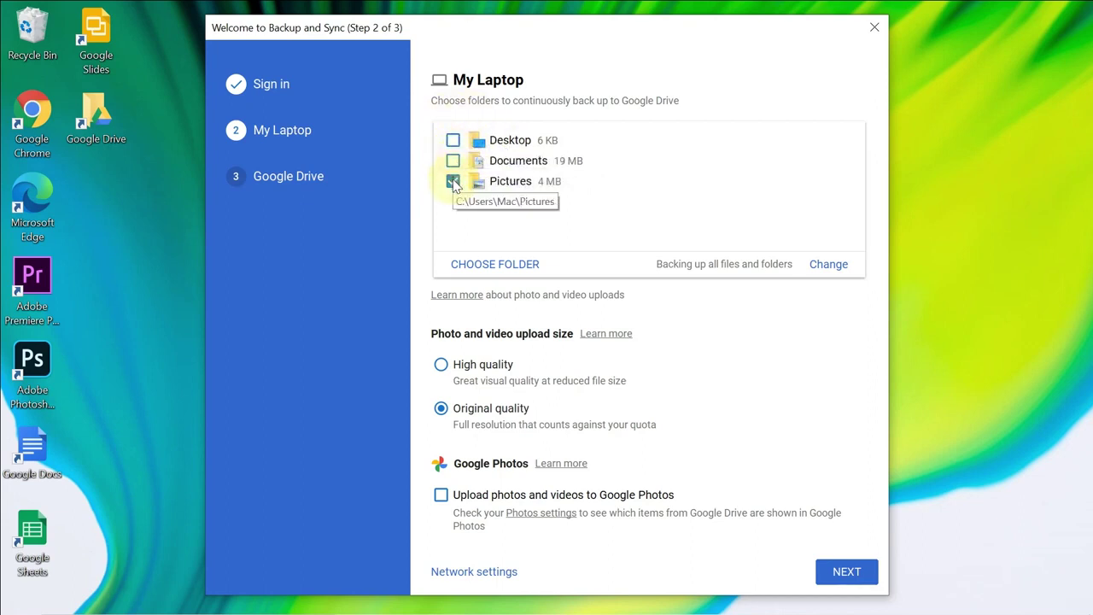
click(453, 182)
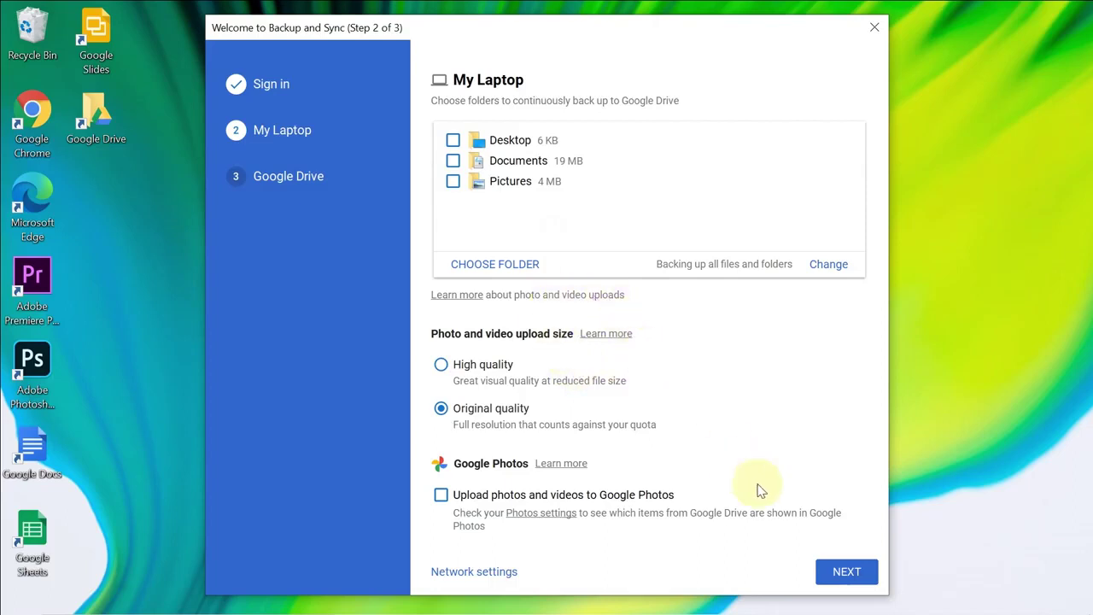
click(846, 572)
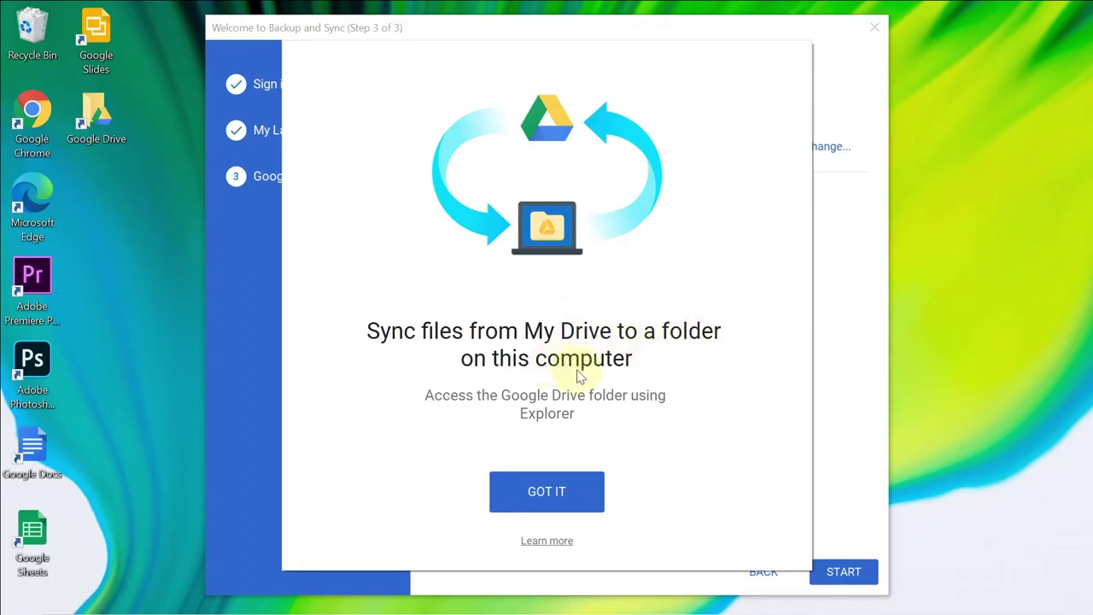
Start syncing everything in My Drive to the default Google Drive folder, accepting the merge with the existing folder
click(581, 489)
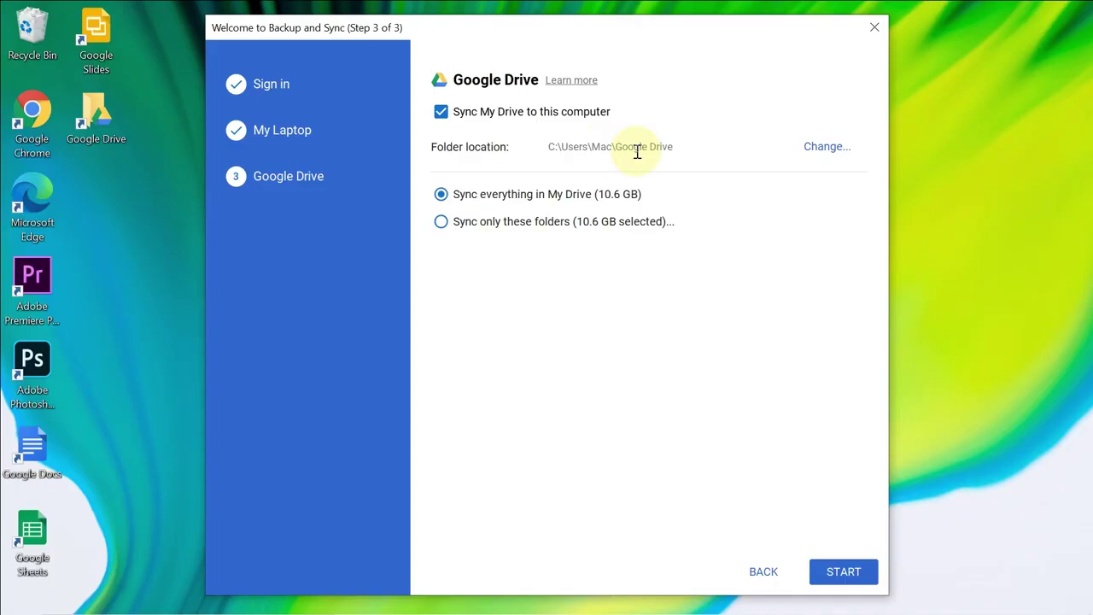
click(825, 154)
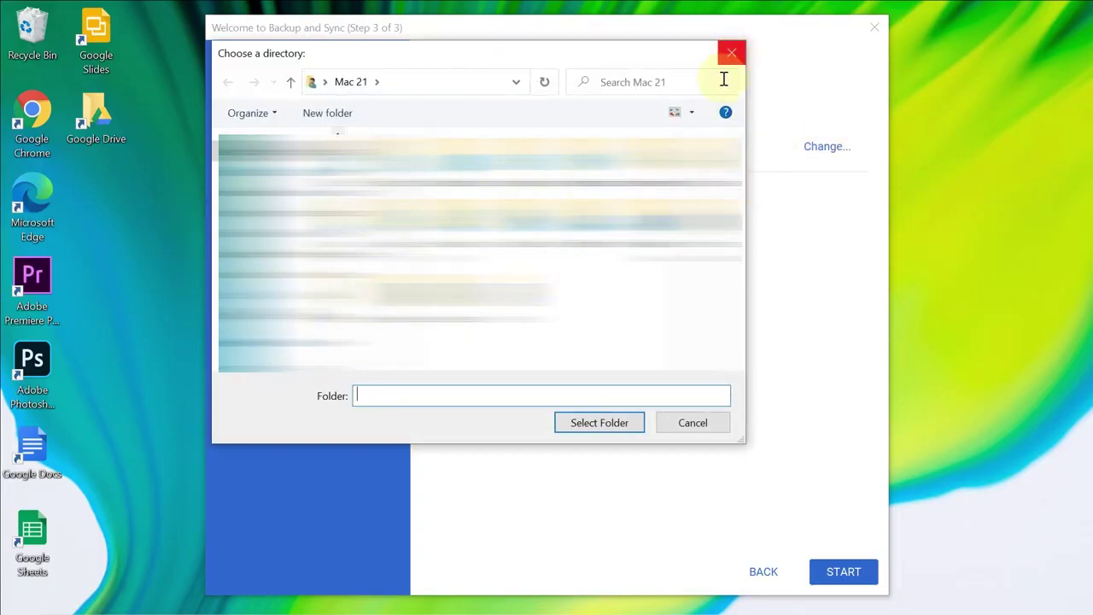
click(709, 423)
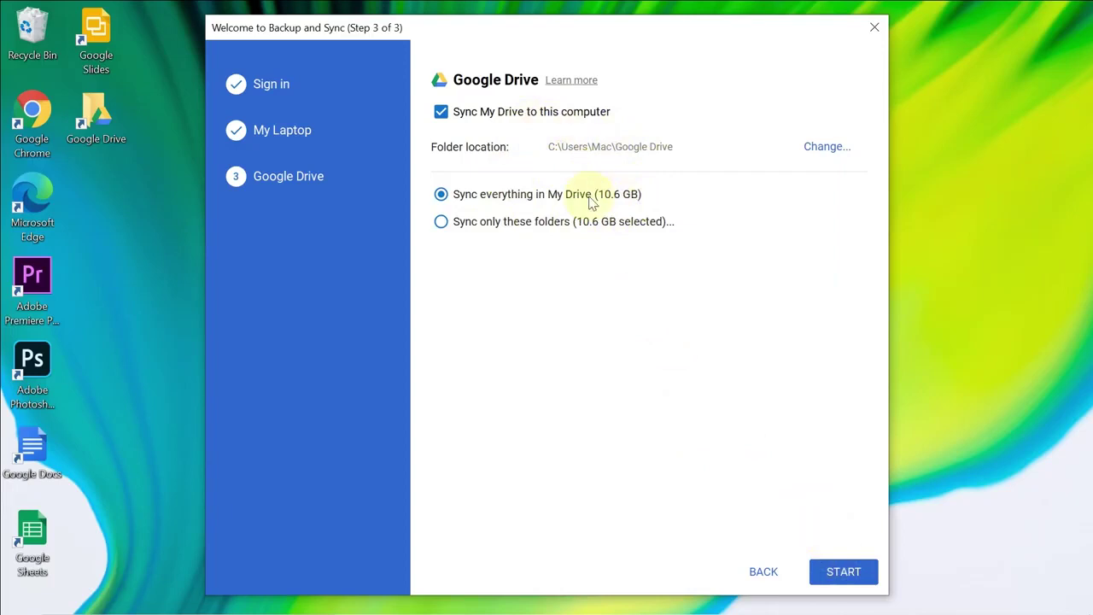
click(835, 569)
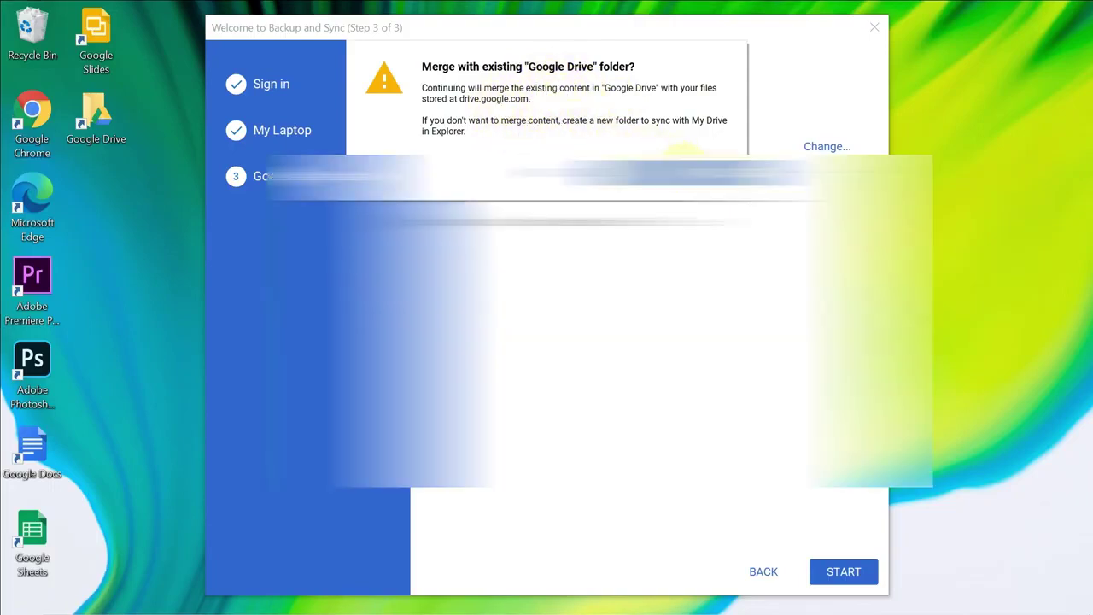
click(687, 174)
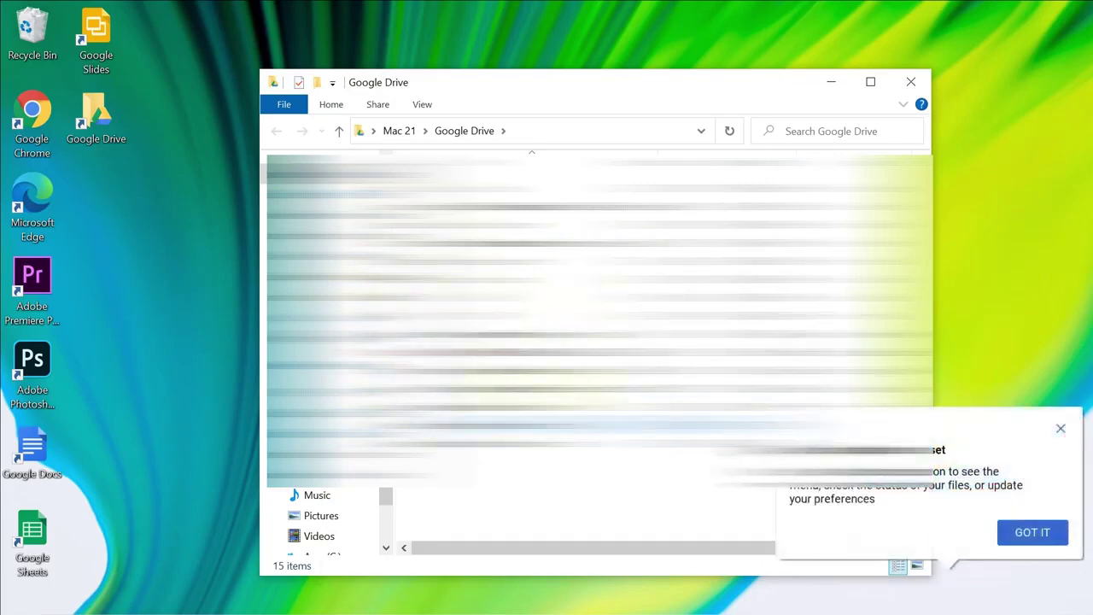
Minimize the synced folder window, reopen the Google Drive folder from its desktop shortcut, and close it
click(840, 91)
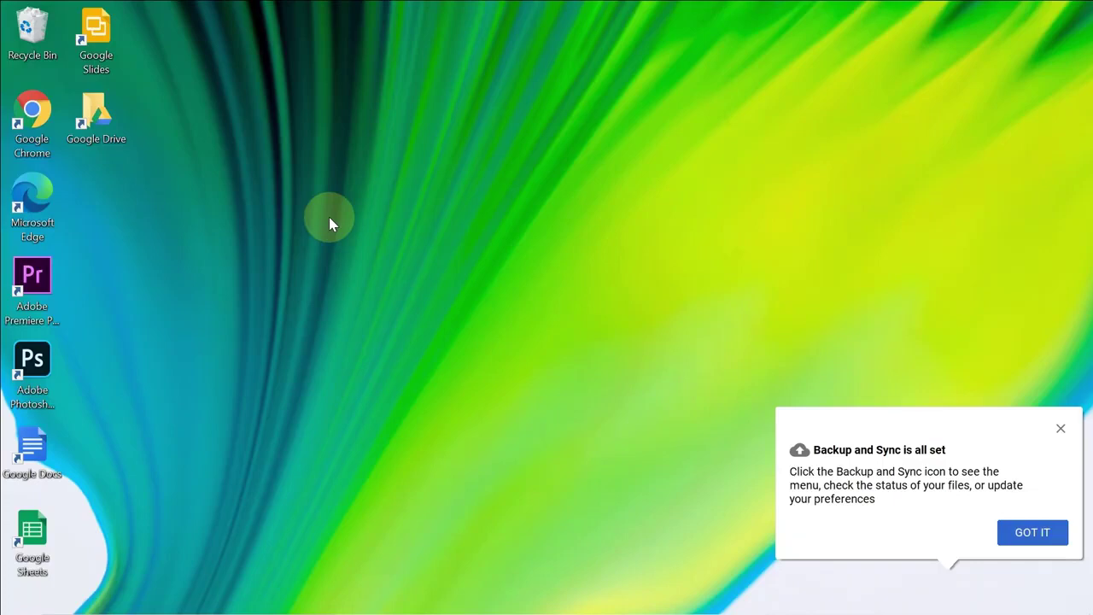
double_click(112, 128)
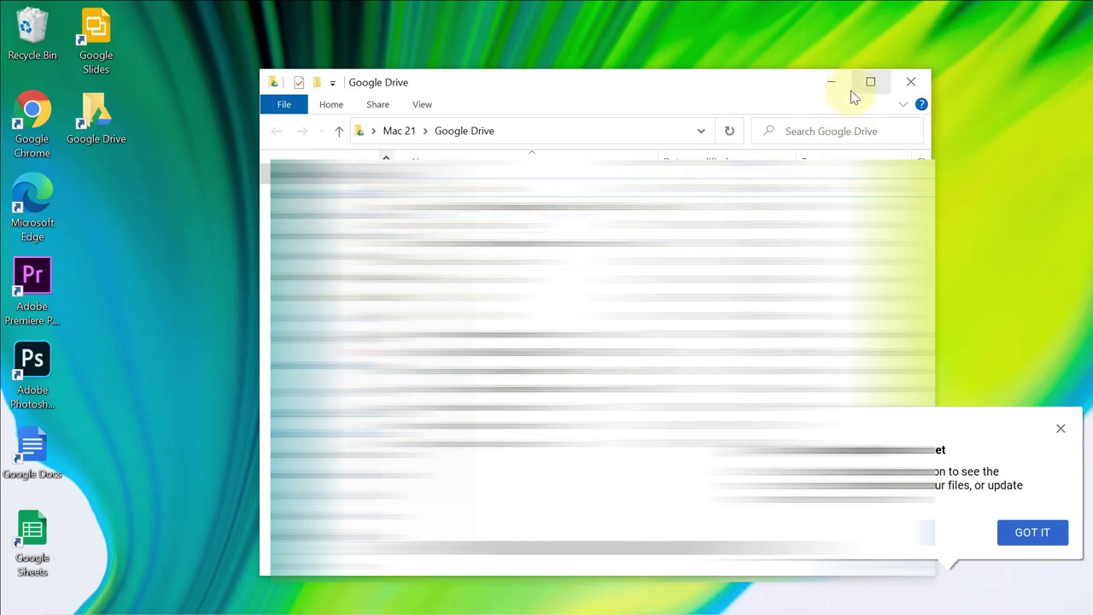
click(911, 84)
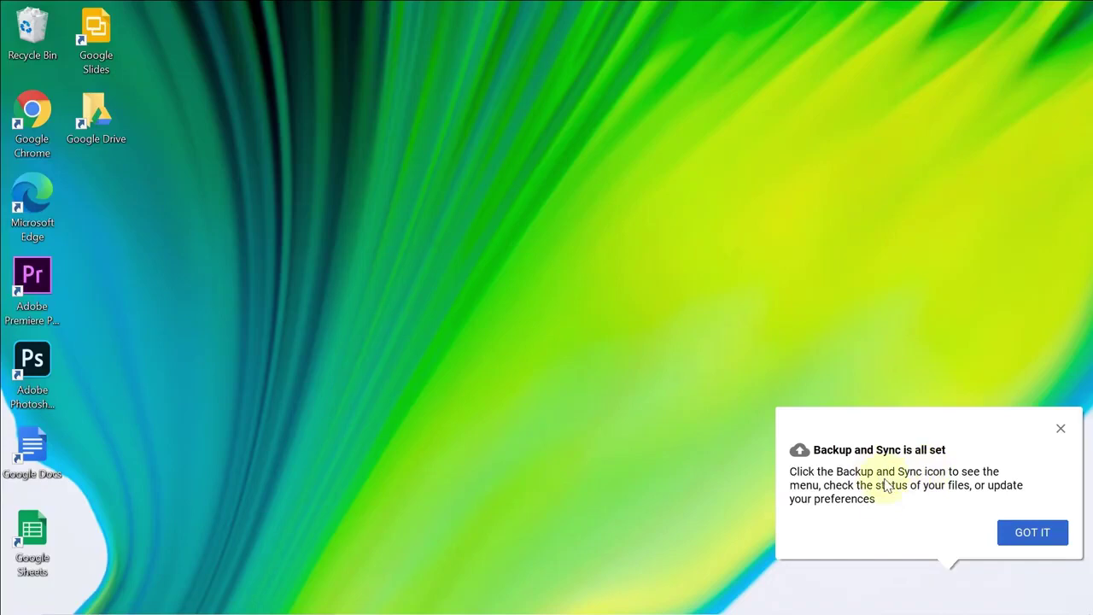
Dismiss the setup notice, view the Backup and Sync status, and continue the merge of the existing folder
click(1035, 533)
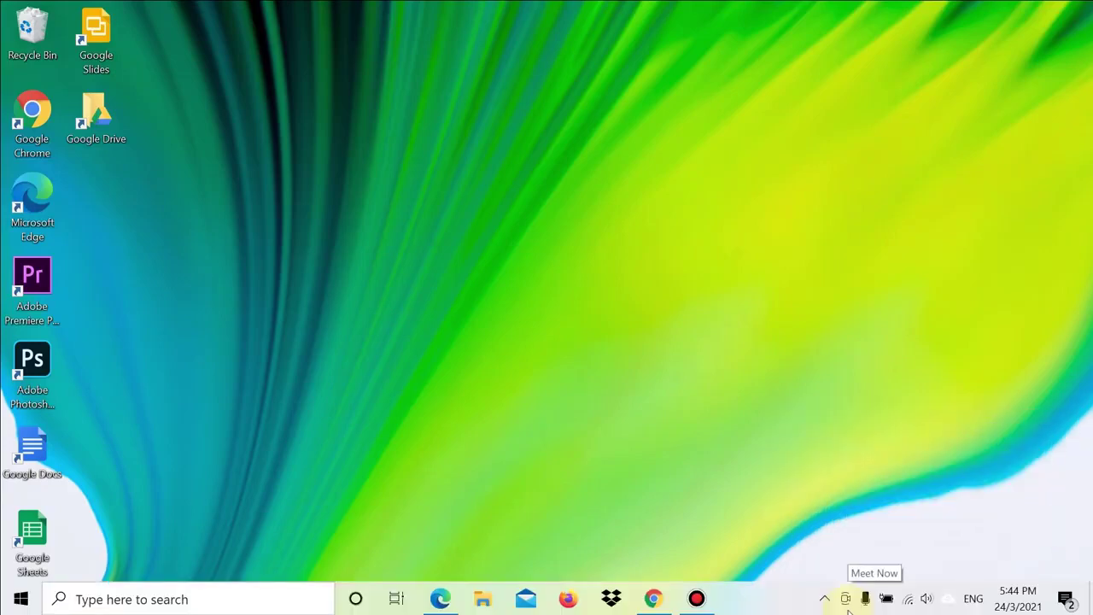
click(948, 602)
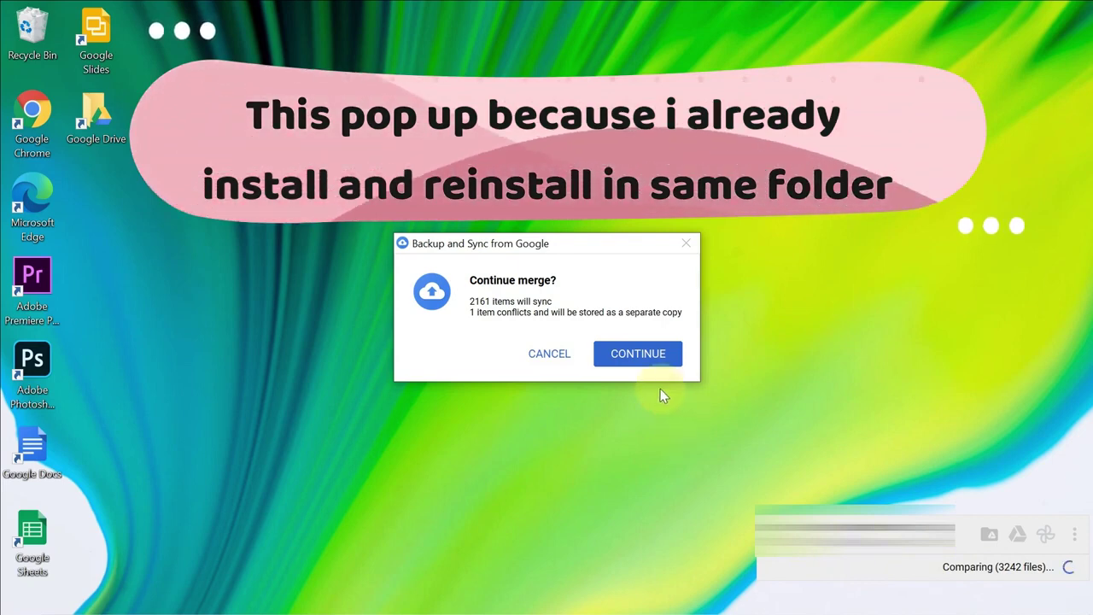
click(653, 362)
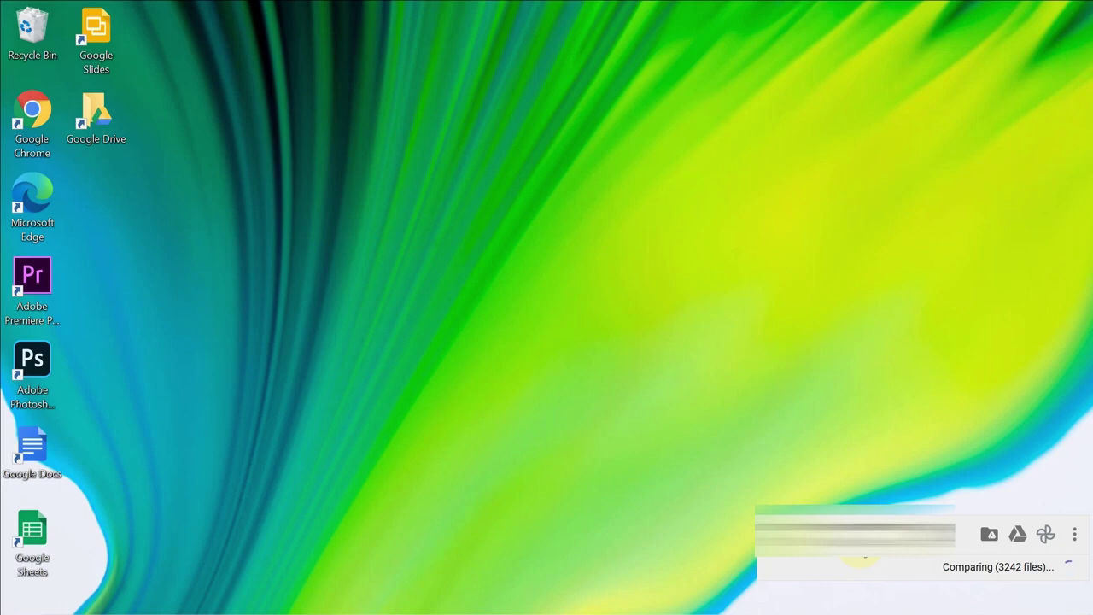
click(696, 498)
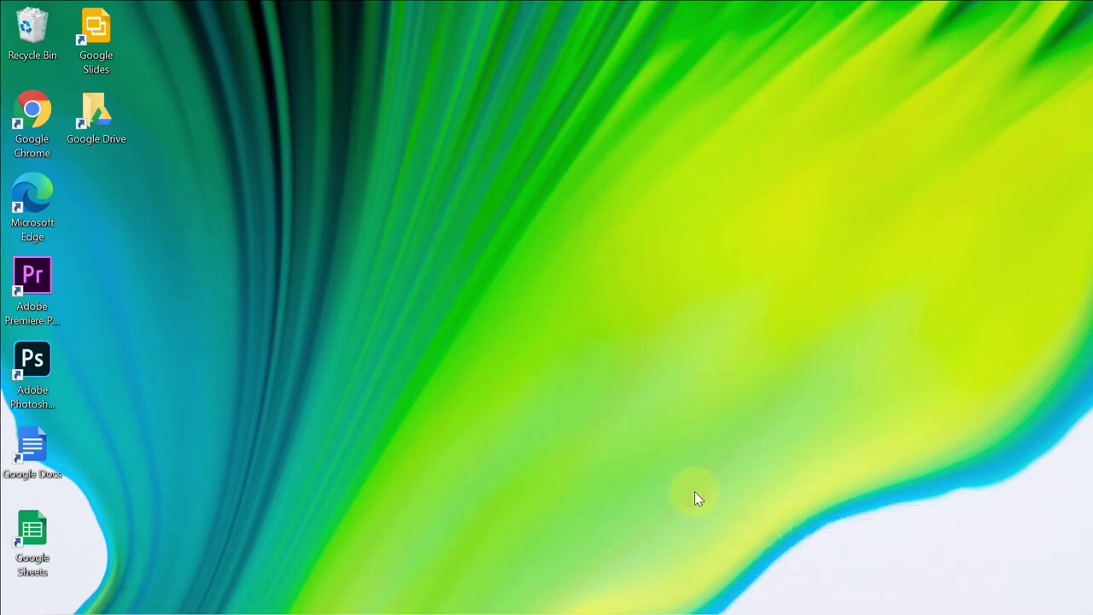